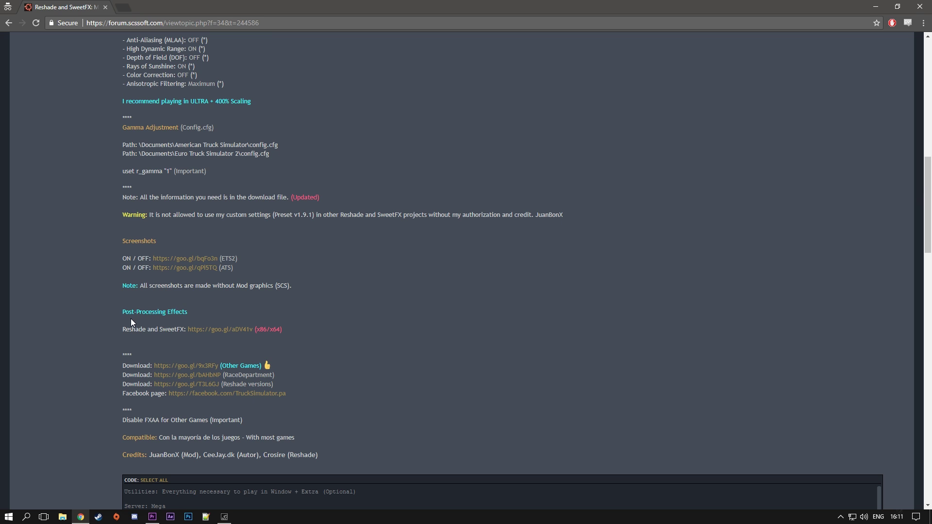
- Open the Reshade and SweetFX download link under Post-Processing Effects in the forum post
drag(123, 329, 301, 338)
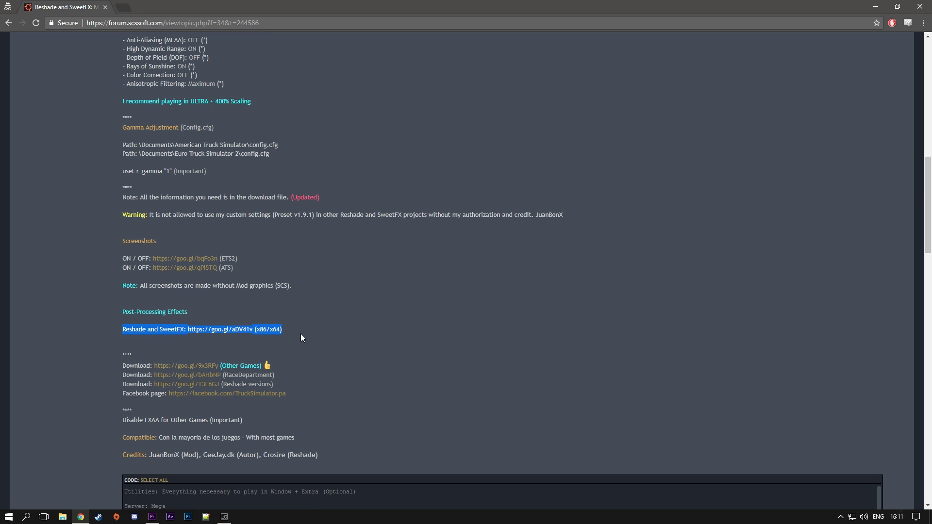
click(126, 327)
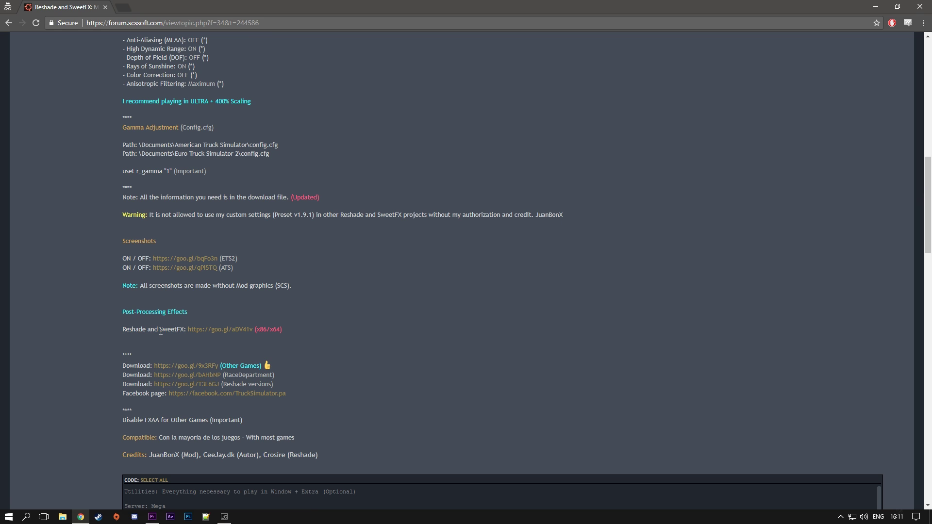
click(219, 332)
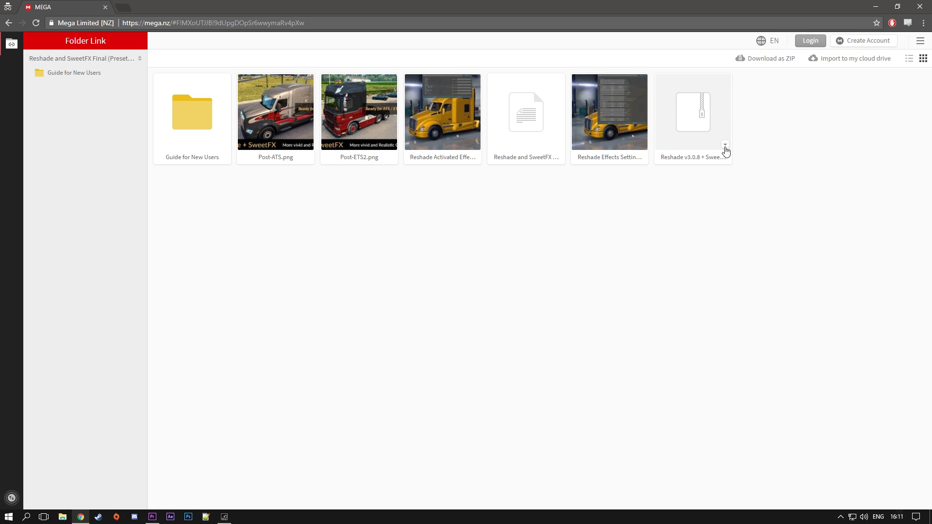
- Download the Reshade v3.0.8 + SweetFX archive from the MEGA folder as a standard download
click(725, 145)
mouse_move(749, 190)
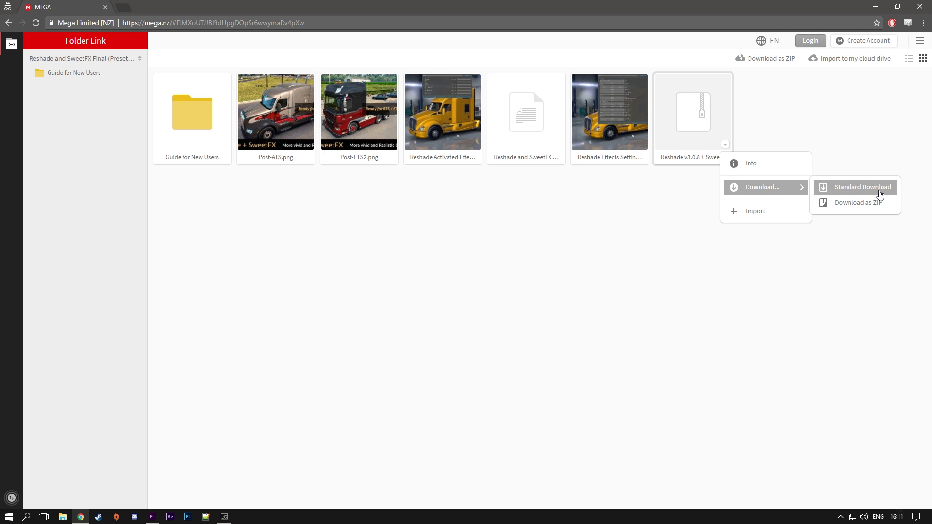
click(880, 193)
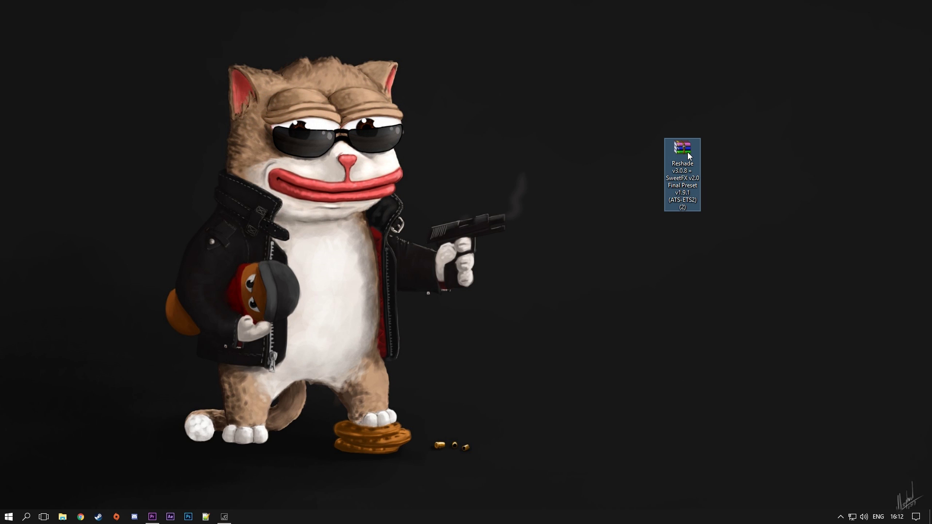
- Open the downloaded Reshade + SweetFX archive in WinRAR and enter its Reshade v3.0.8 + SweetFX v2.0 Final Preset v1.9.1 folder
double_click(687, 152)
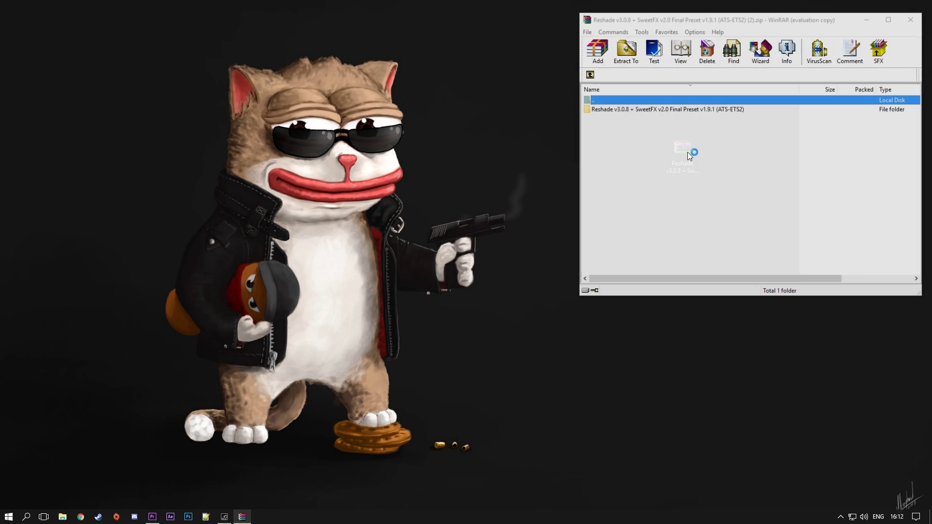
click(627, 111)
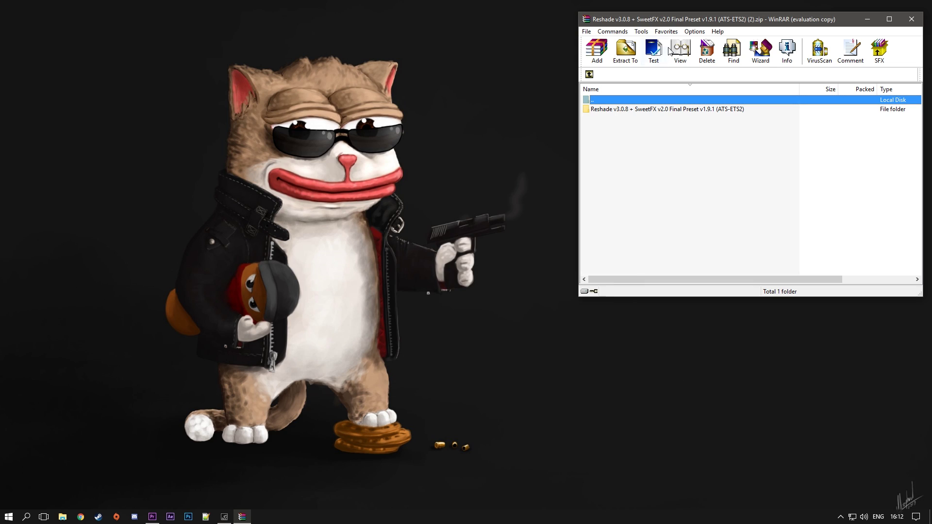
drag(681, 23, 434, 70)
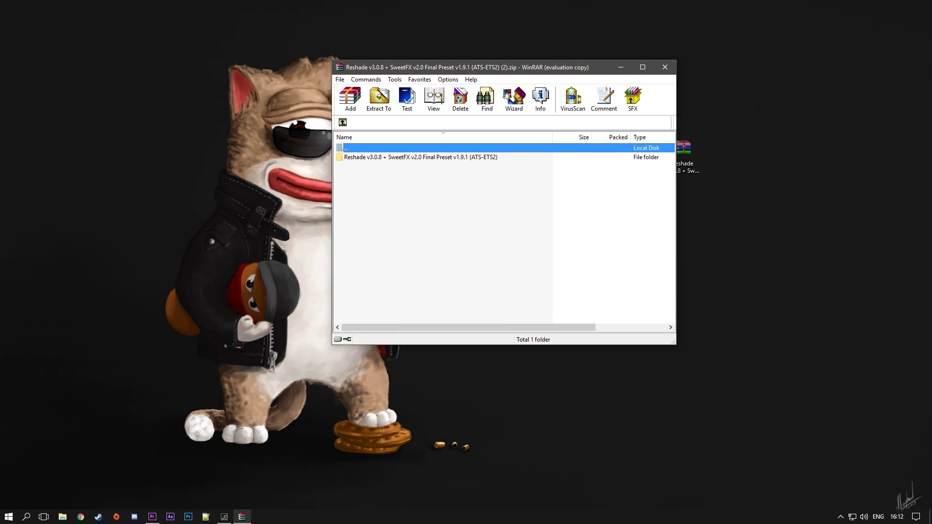
double_click(459, 157)
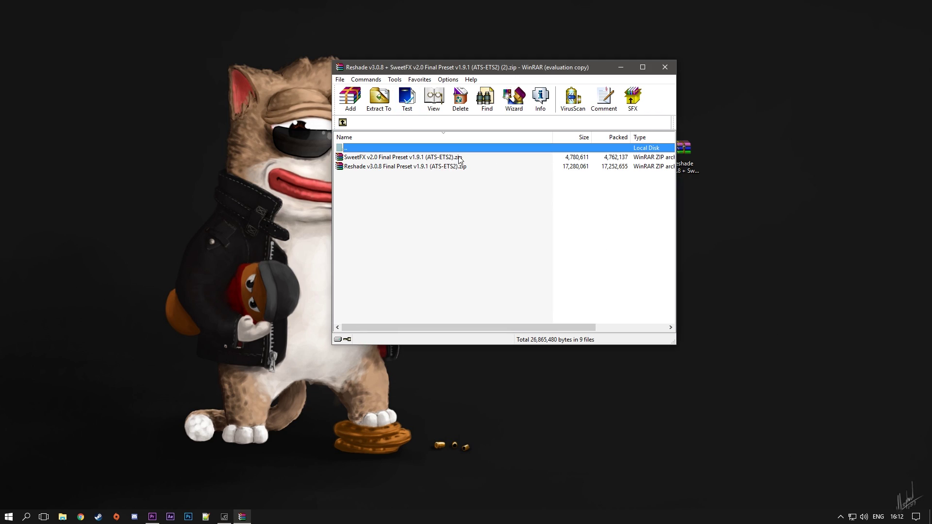
click(357, 158)
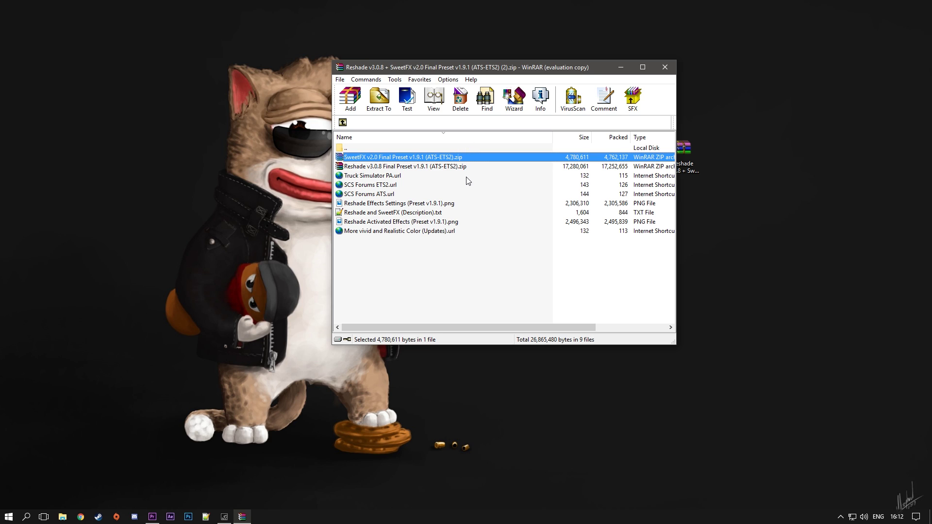
drag(421, 66, 624, 56)
click(747, 384)
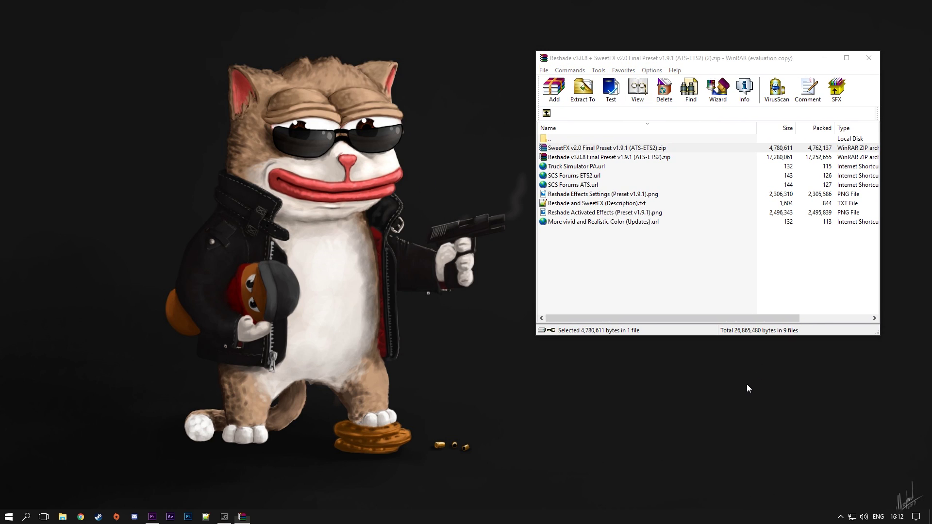
- Open the nested Reshade v3.0.8 Final Preset v1.9.1 (ATS-ETS2).zip, dismiss the licence reminder and browse to its ATS-ETS2 folder
click(574, 159)
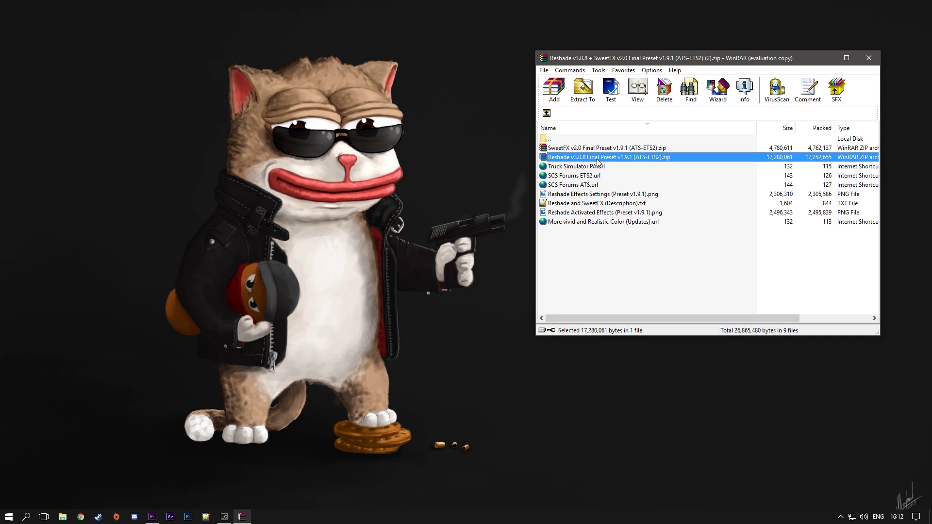
double_click(566, 156)
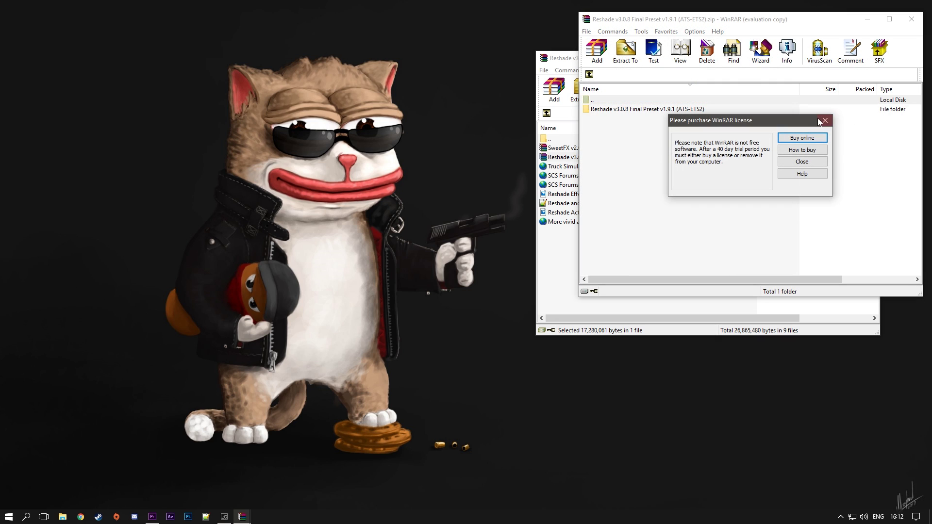
click(824, 120)
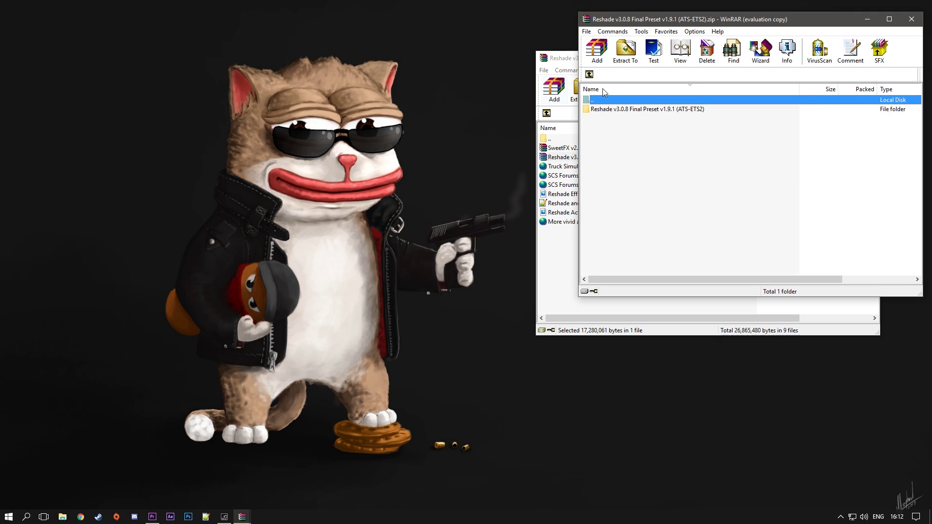
double_click(638, 110)
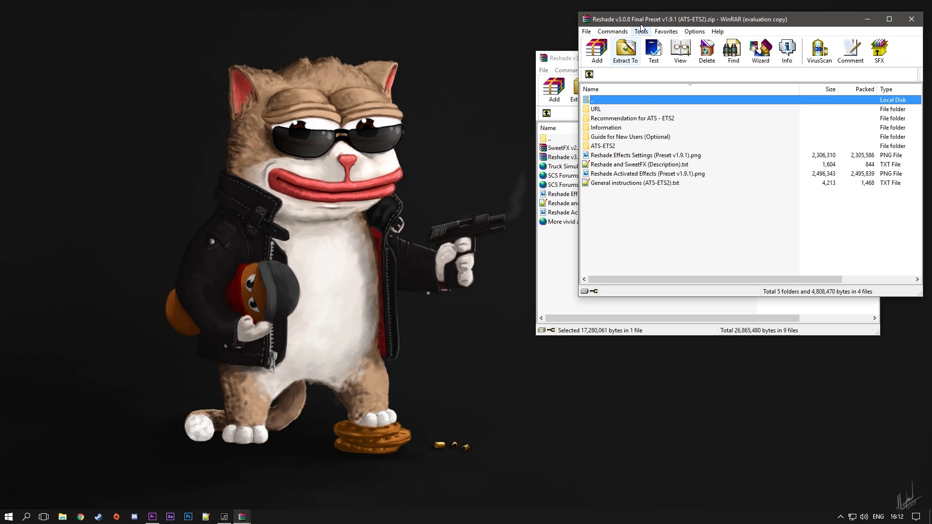
drag(643, 19, 601, 60)
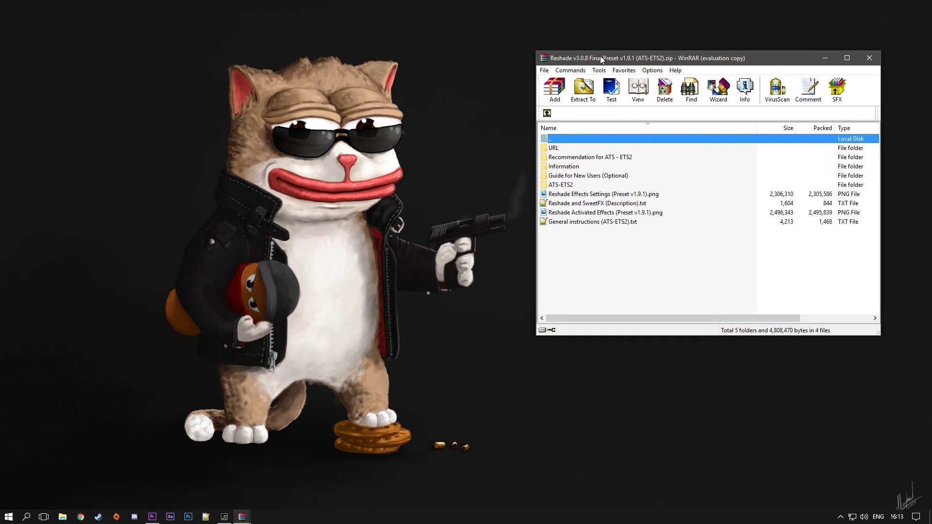
click(558, 187)
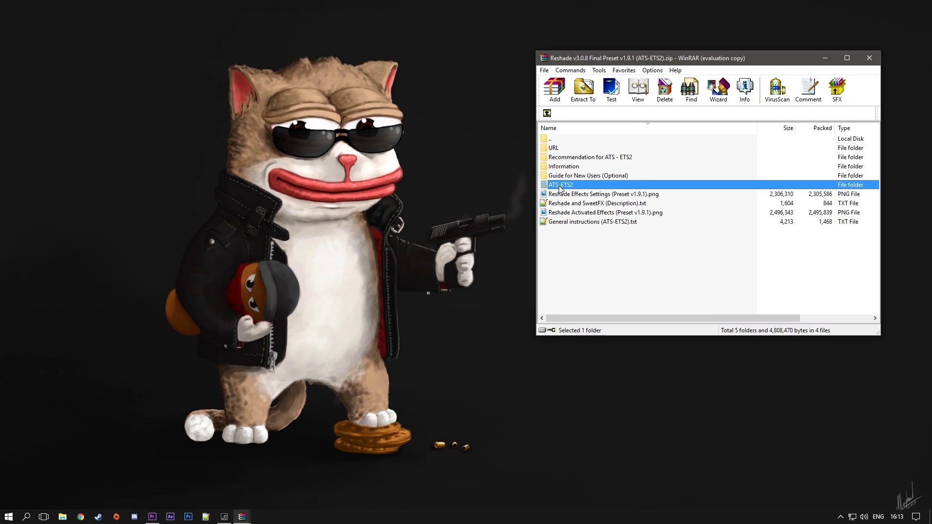
double_click(565, 186)
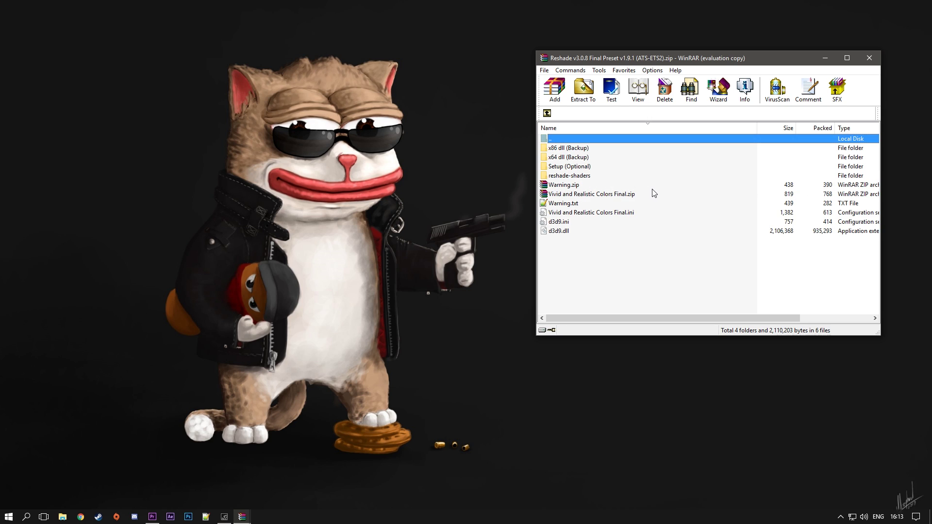
- Browse in File Explorer to C:\Program Files (x86)\Steam\steamapps\common\Euro Truck Simulator 2\bin
click(67, 519)
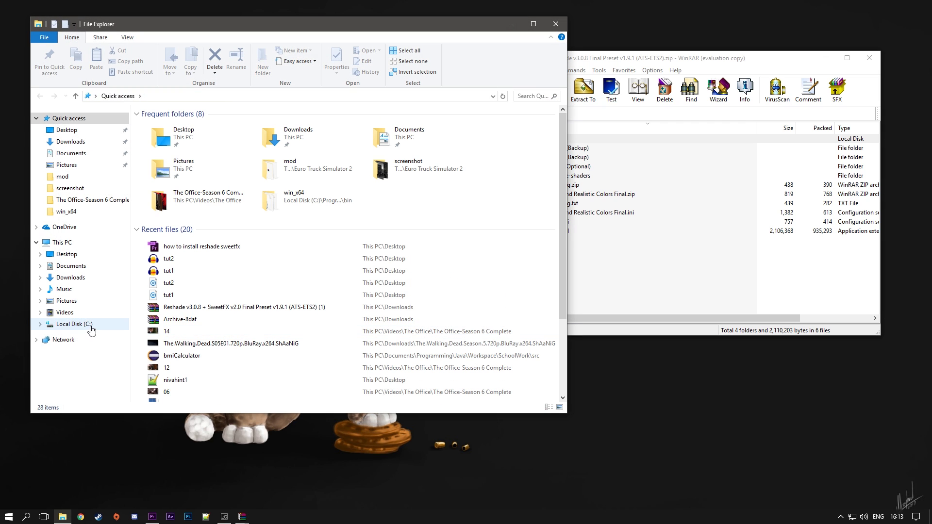
click(74, 324)
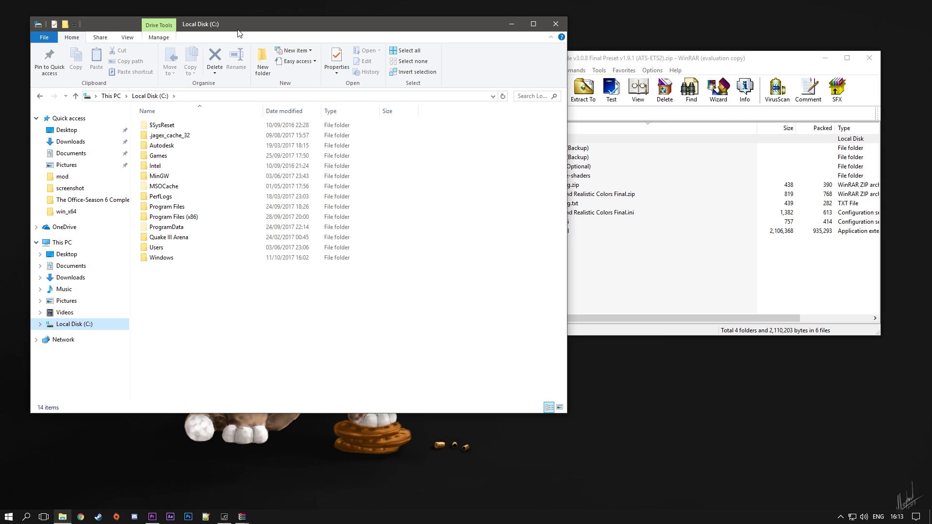
drag(238, 30, 230, 34)
double_click(166, 220)
scroll(198, 309, down, 8)
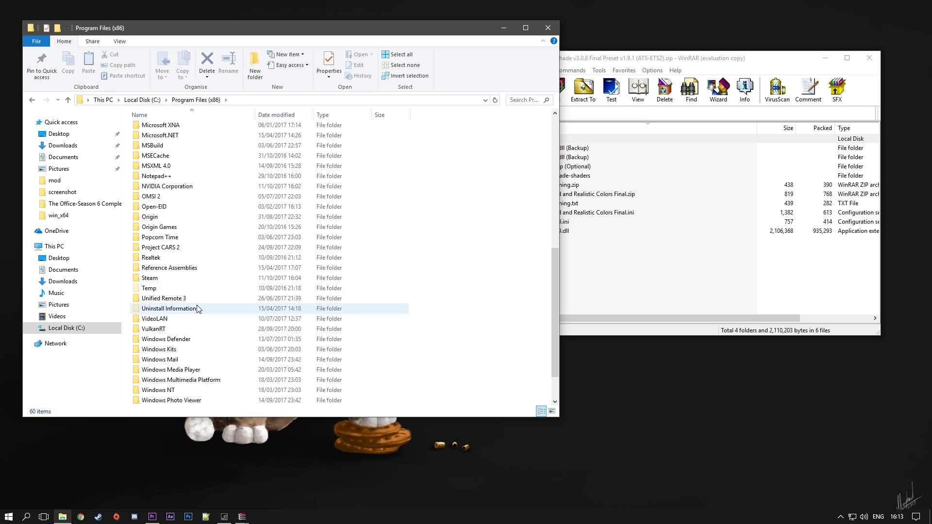
double_click(154, 279)
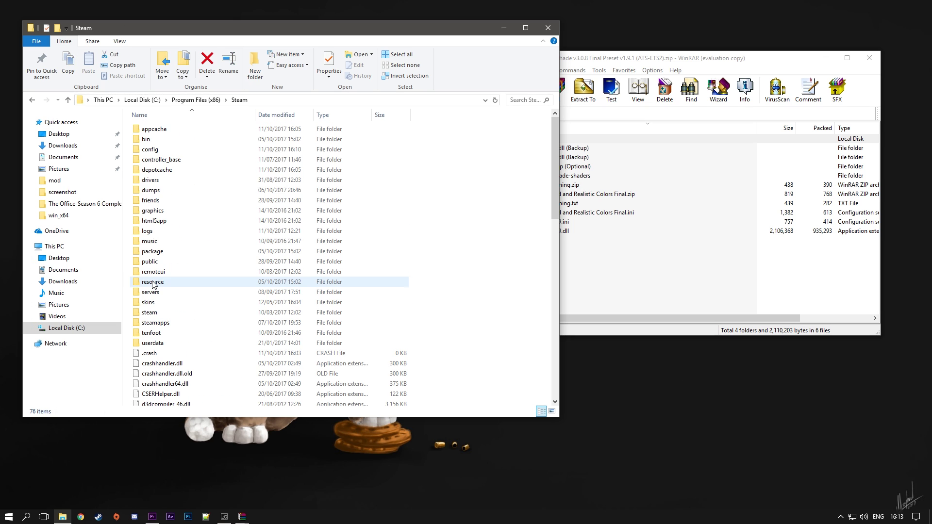
double_click(157, 324)
double_click(150, 128)
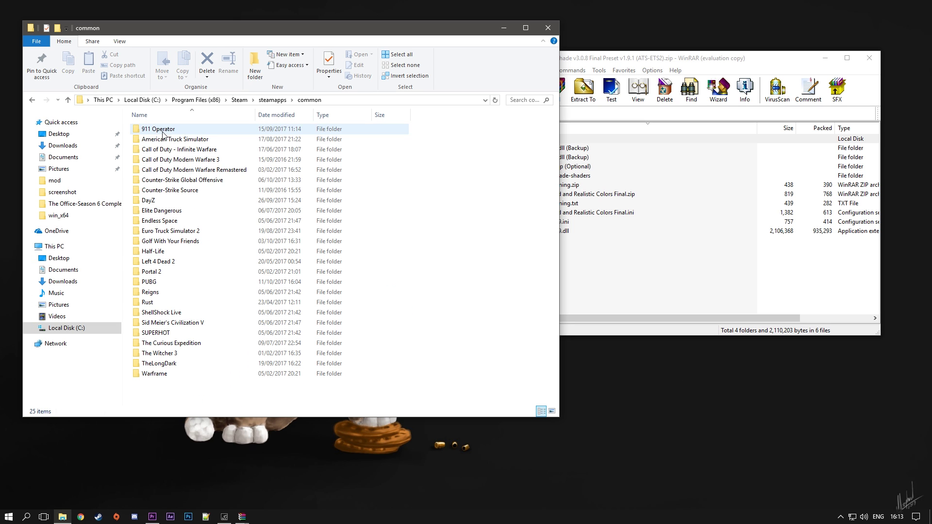
double_click(156, 232)
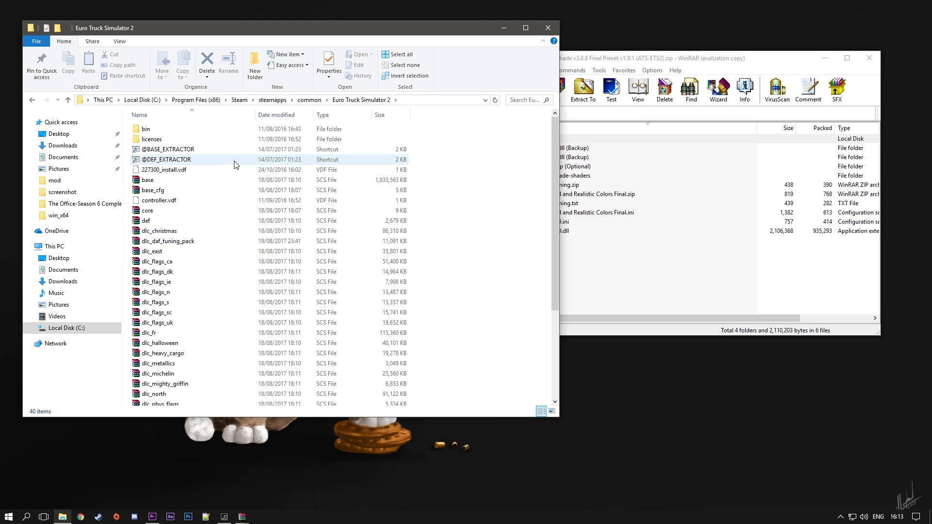
double_click(146, 130)
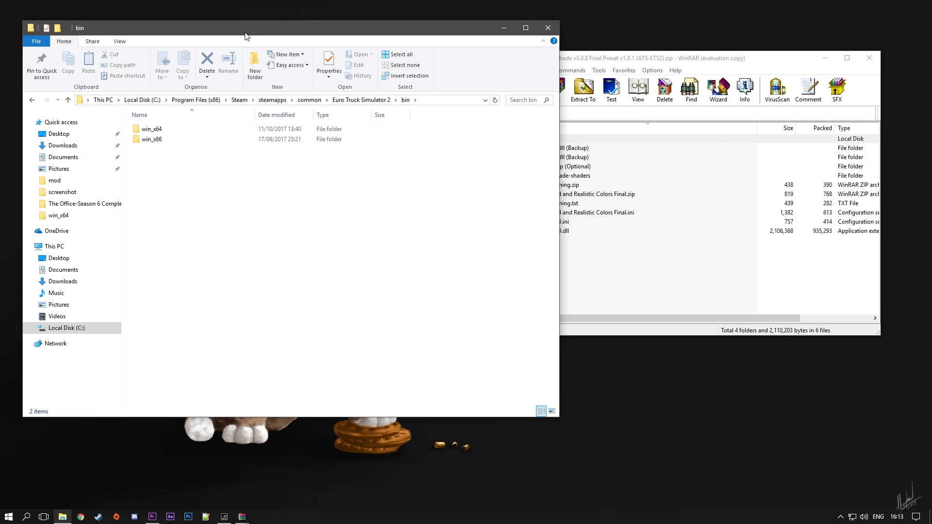
- Arrange the File Explorer window beside the archive without overlap and open the win_x64 folder
drag(246, 32, 224, 40)
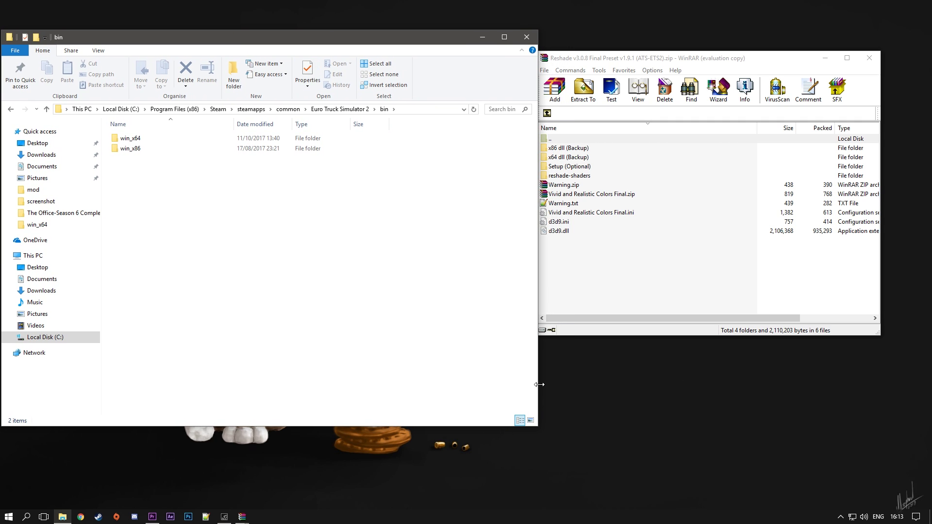
drag(539, 384, 516, 385)
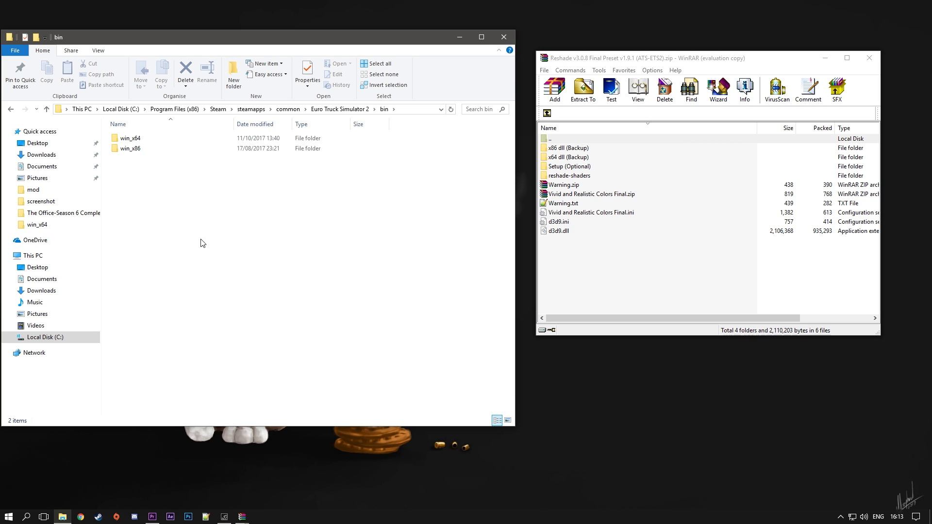
click(139, 150)
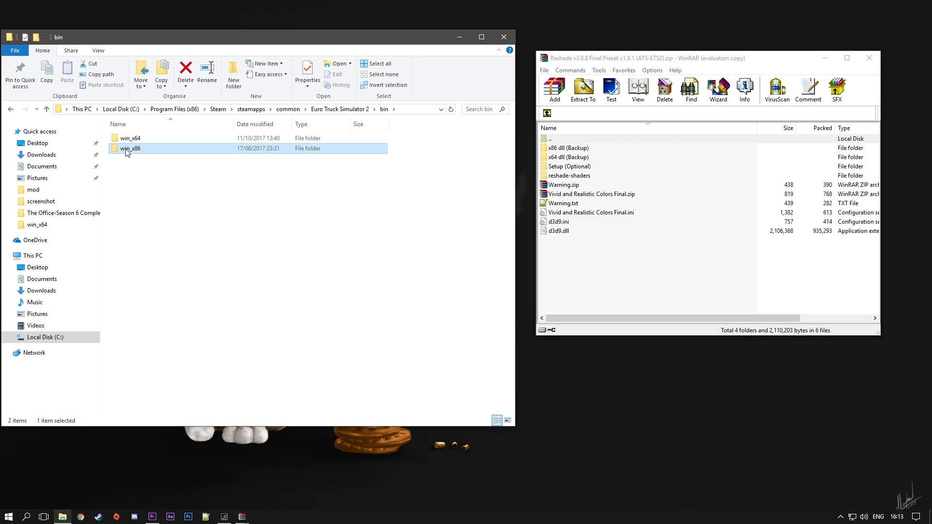
click(192, 216)
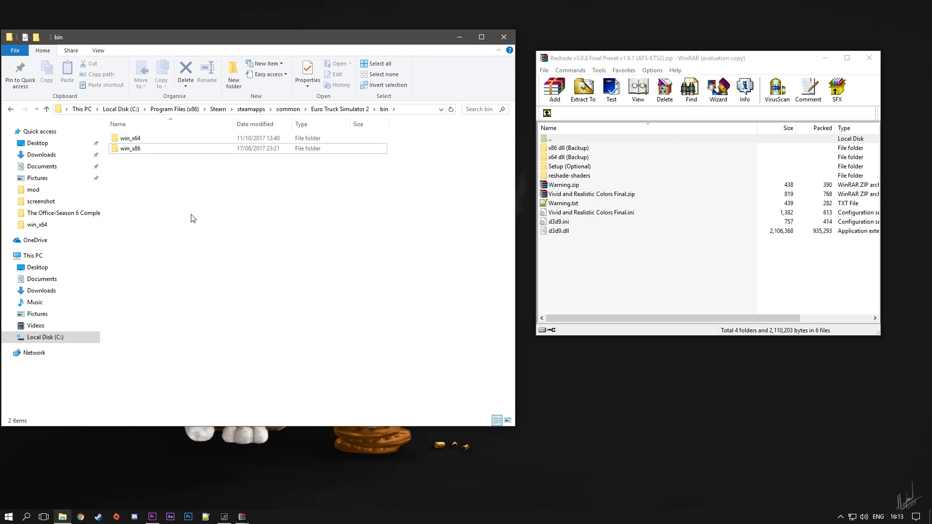
click(129, 140)
double_click(129, 141)
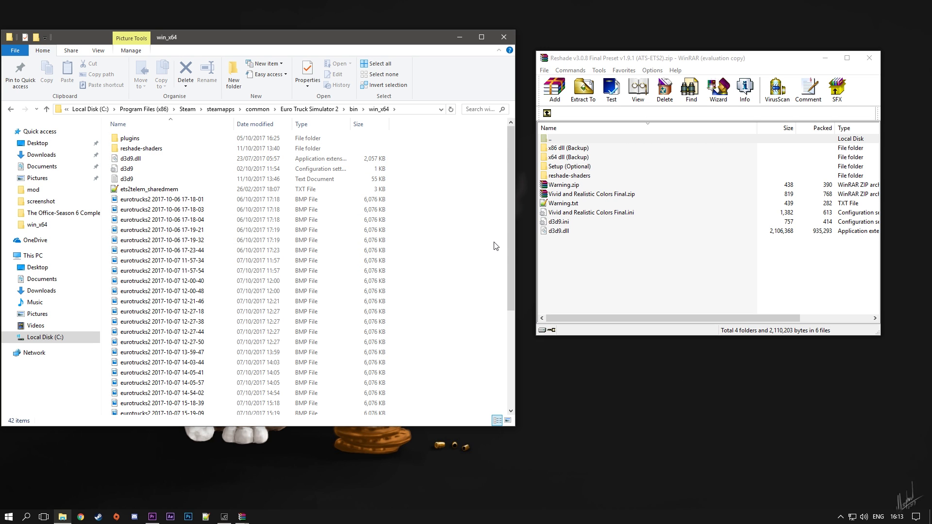
- Copy the reshade-shaders folder, Vivid and Realistic Colors Final.ini, d3d9.ini and d3d9.dll from the archive into the win_x64 folder
click(575, 261)
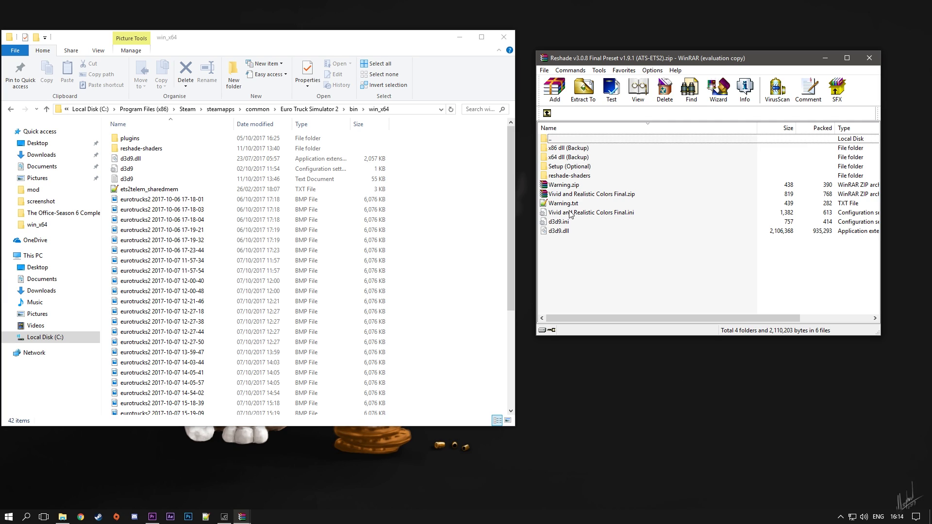
click(561, 177)
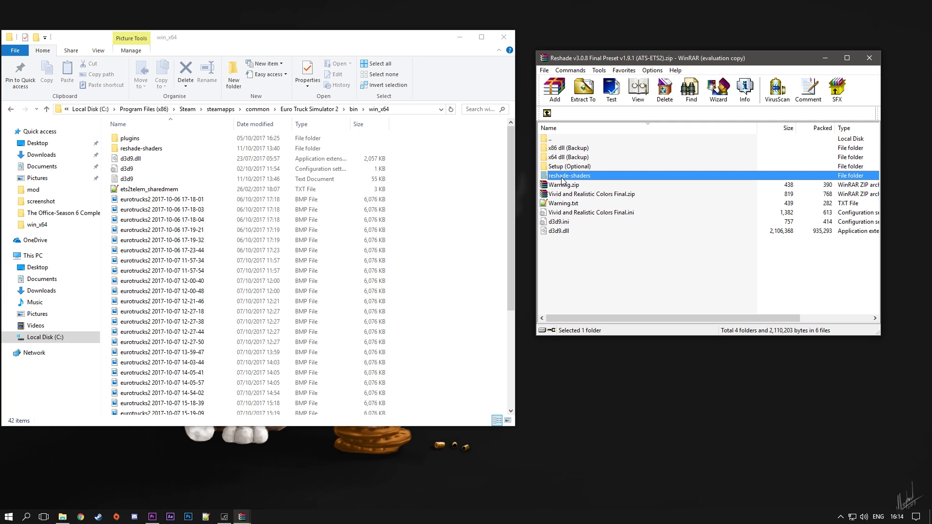
ctrl+click(569, 213)
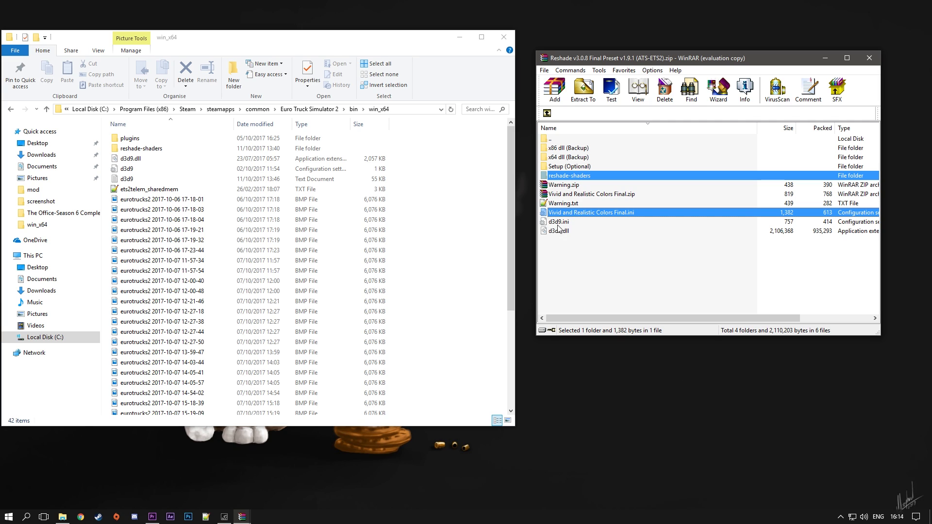
ctrl+click(558, 223)
ctrl+click(563, 231)
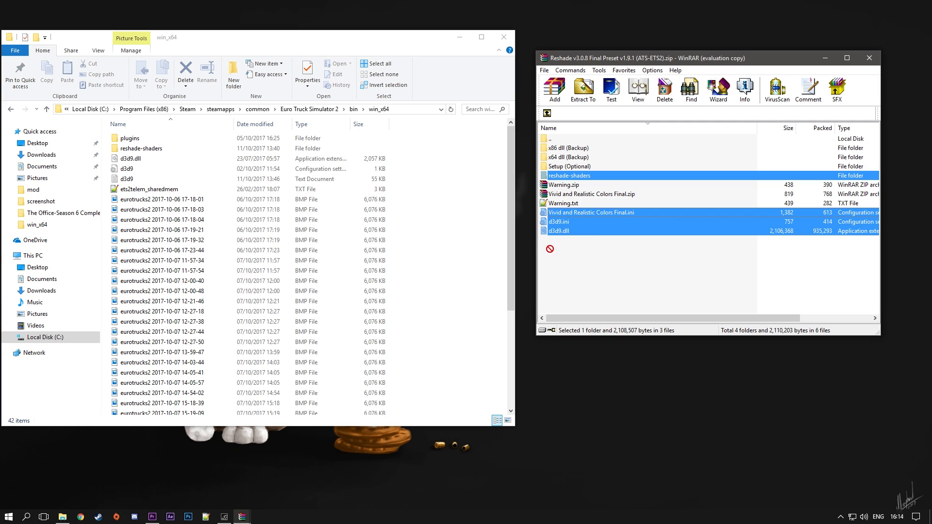
drag(549, 249, 501, 239)
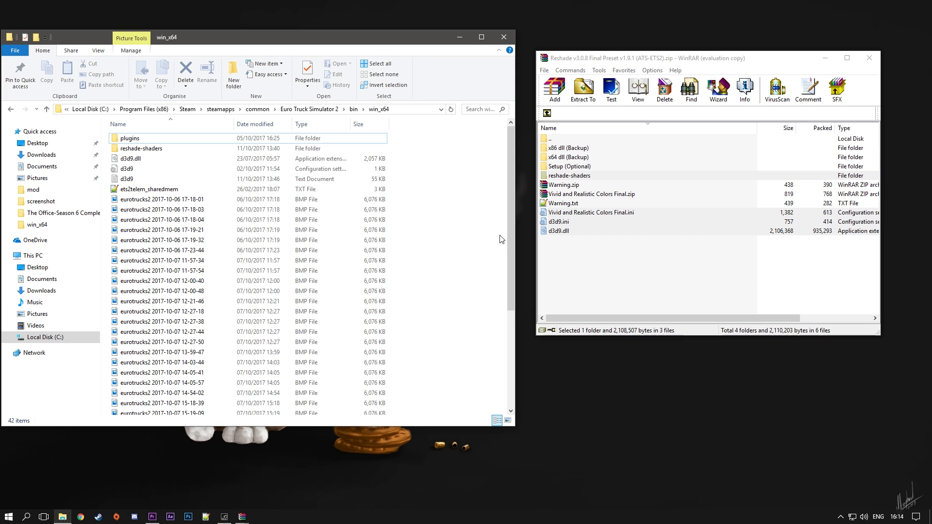
- Close the nested Reshade archive and open SweetFX v2.0 Final Preset v1.9.1 (ATS-ETS2).zip from the main preset archive
click(219, 184)
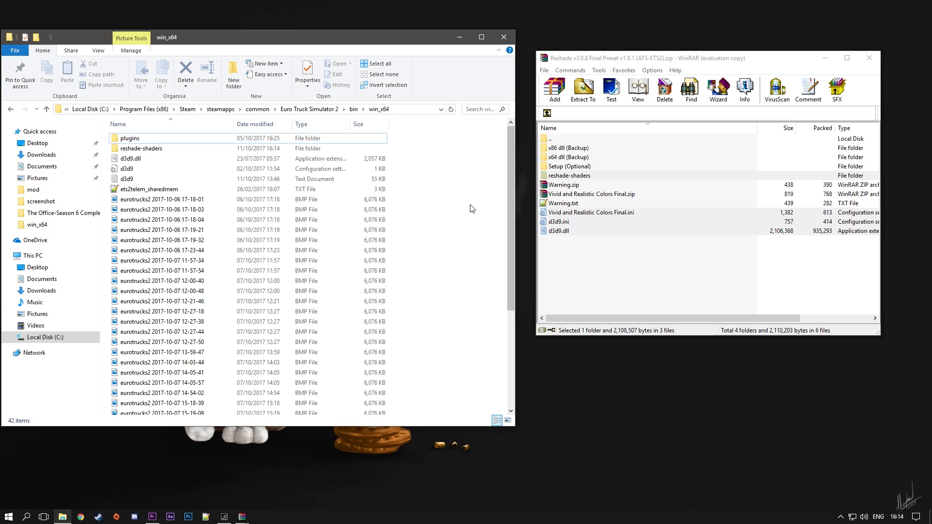
click(868, 59)
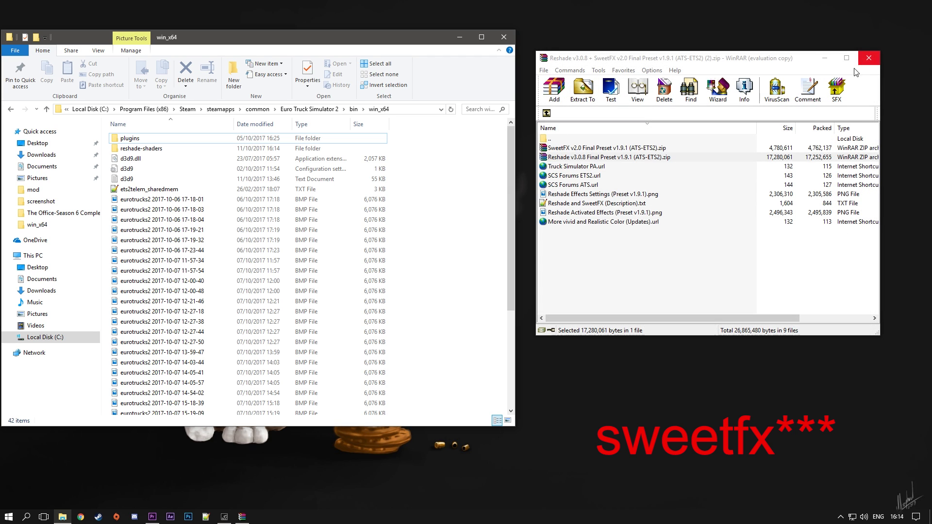
click(671, 292)
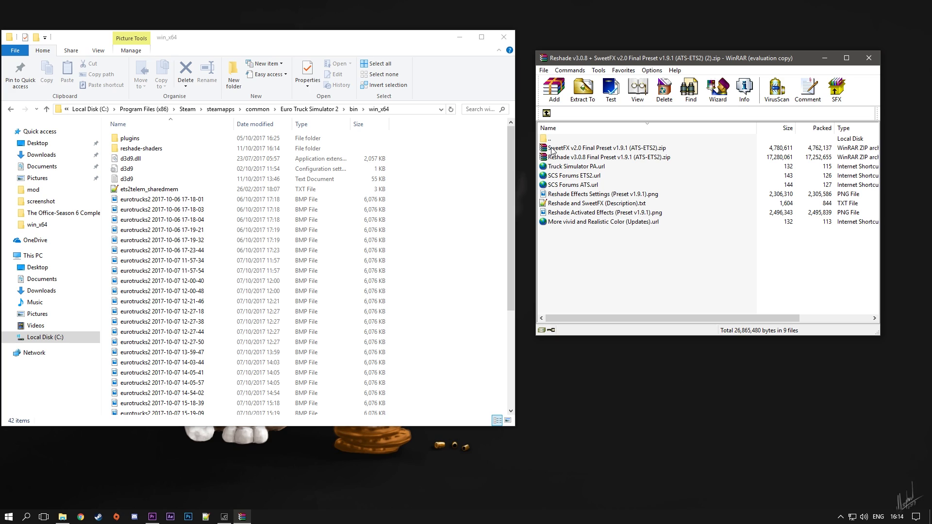
click(571, 150)
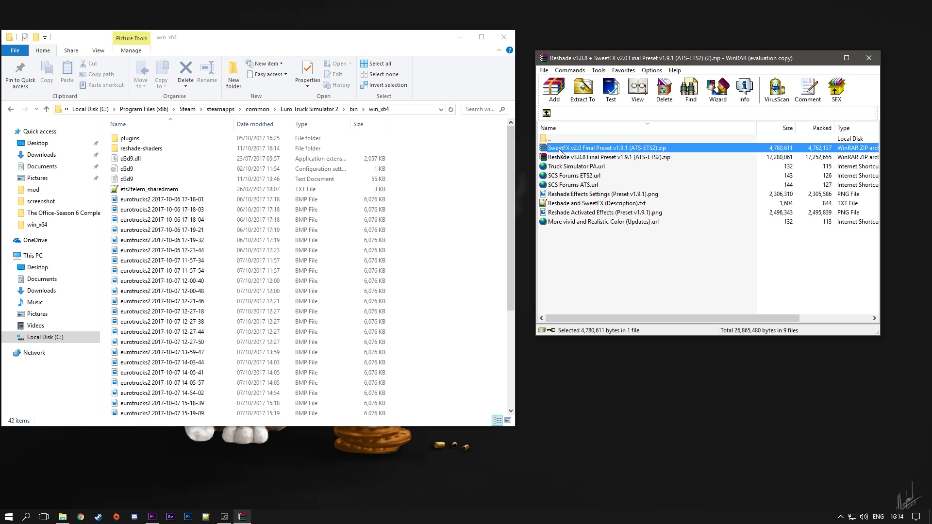
double_click(562, 148)
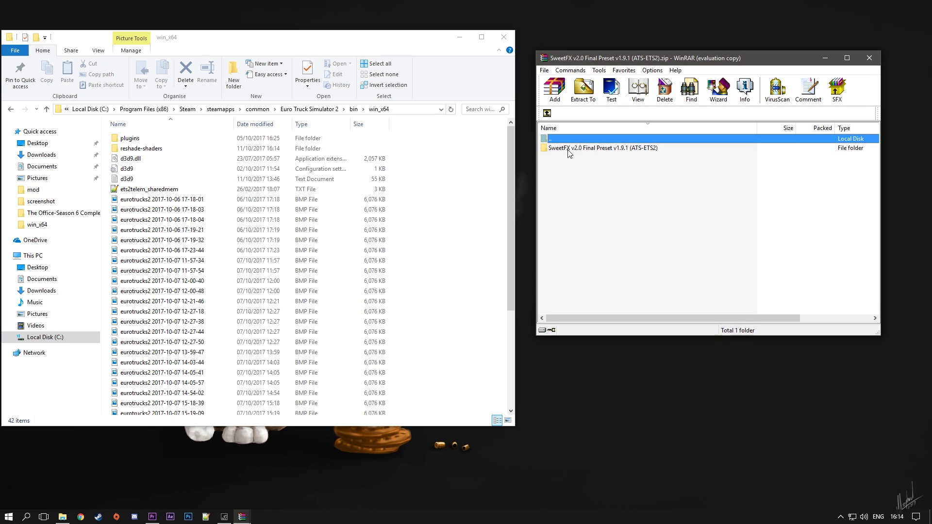
- Dismiss the licence reminder and browse through the SweetFX v2.0 Final Preset v1.9.1 (ATS-ETS2) folder to its ATS-ETS2 subfolder
click(782, 160)
double_click(558, 149)
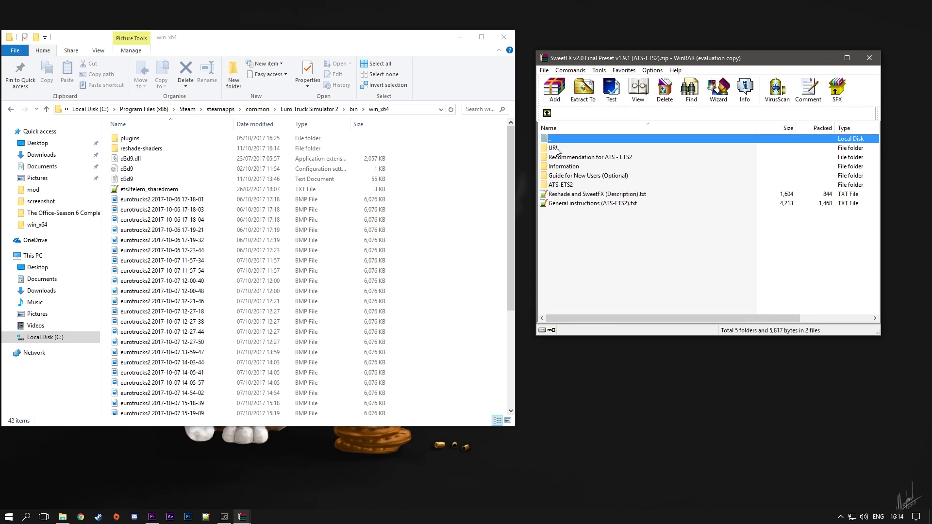
double_click(558, 185)
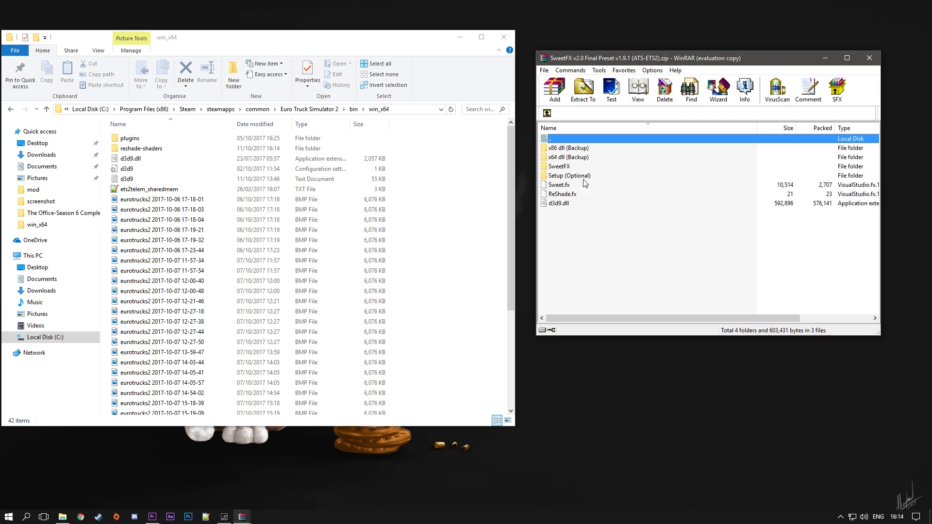
- Copy the SweetFX folder, Sweet.fx, ReShade.fx and d3d9.dll from the archive into the win_x64 folder
click(565, 167)
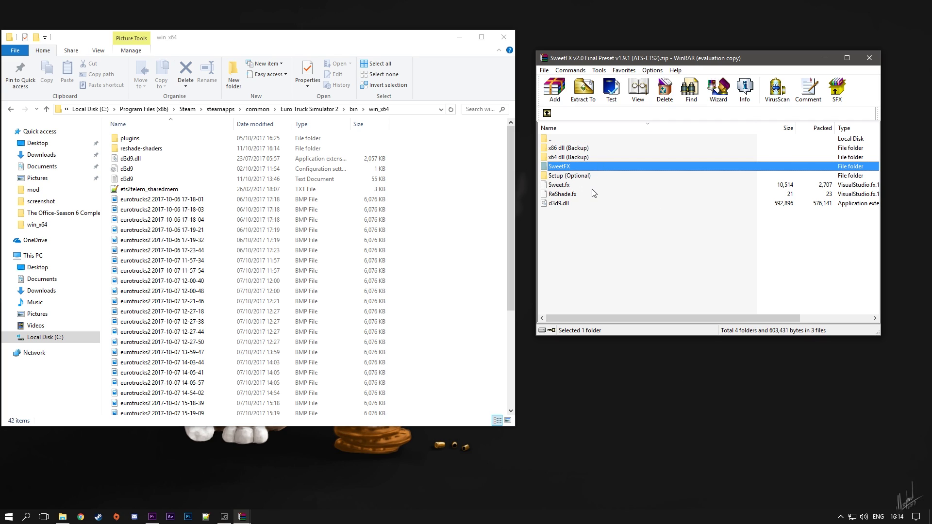
click(563, 186)
shift+click(563, 194)
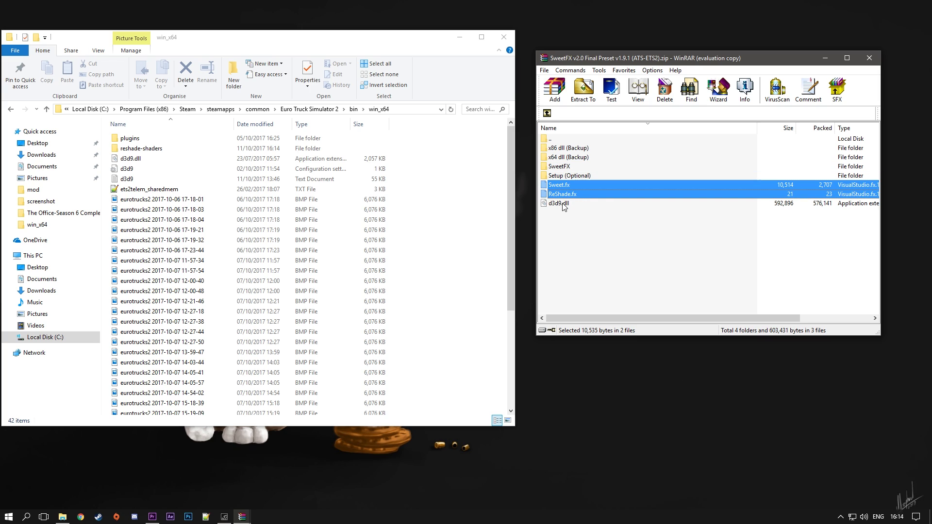
shift+click(563, 204)
ctrl+click(561, 168)
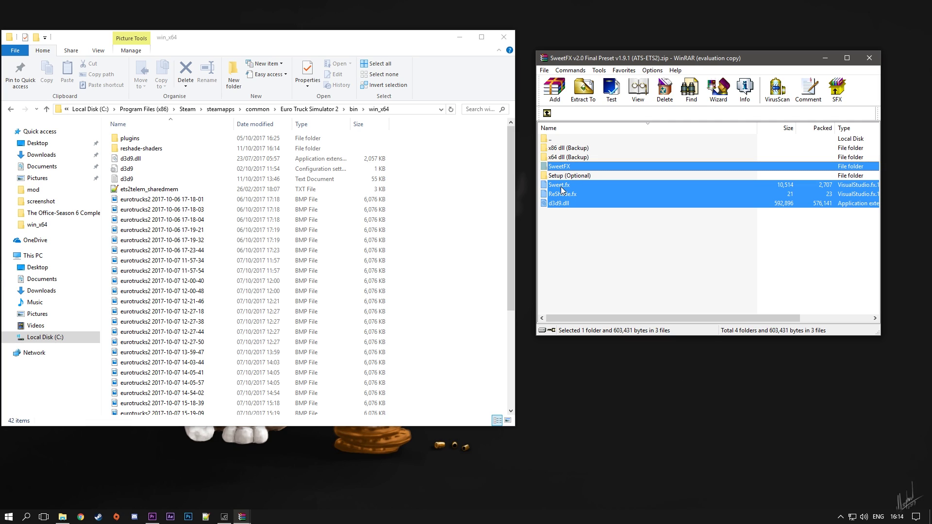
drag(505, 168, 505, 169)
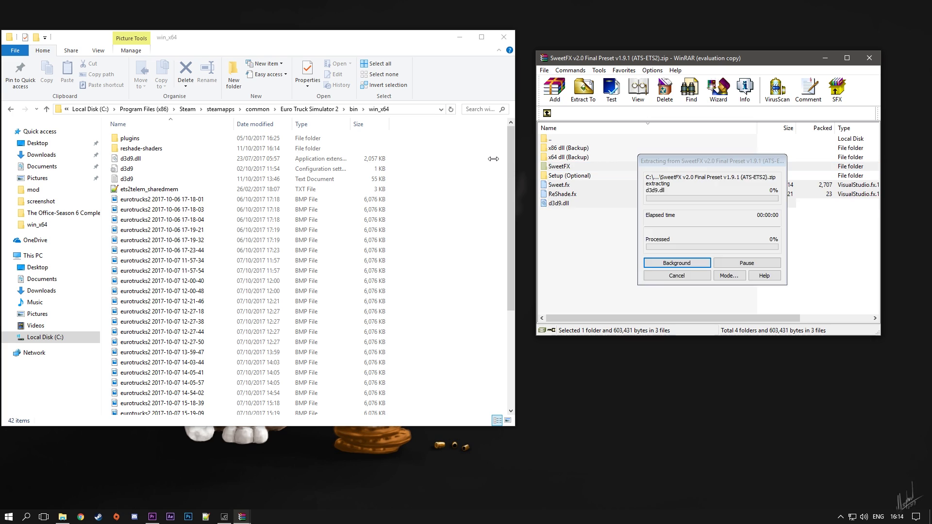
click(469, 187)
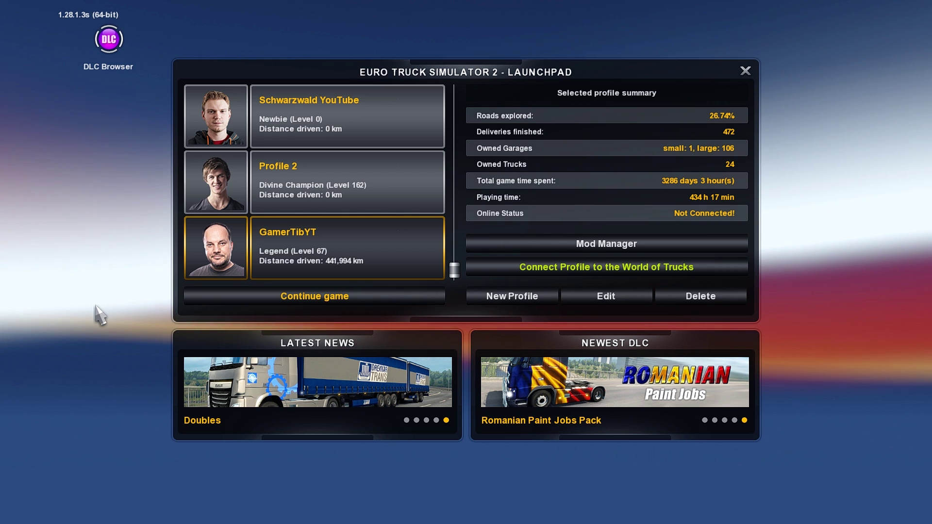
- In Euro Truck Simulator 2, open the ReShade overlay and toggle the LumaSharpen effect
key(shift+F2)
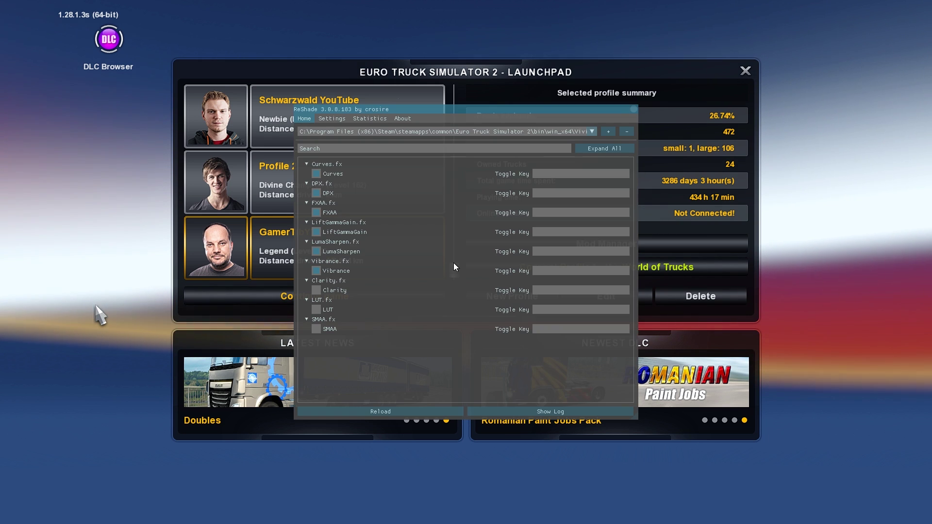
click(316, 252)
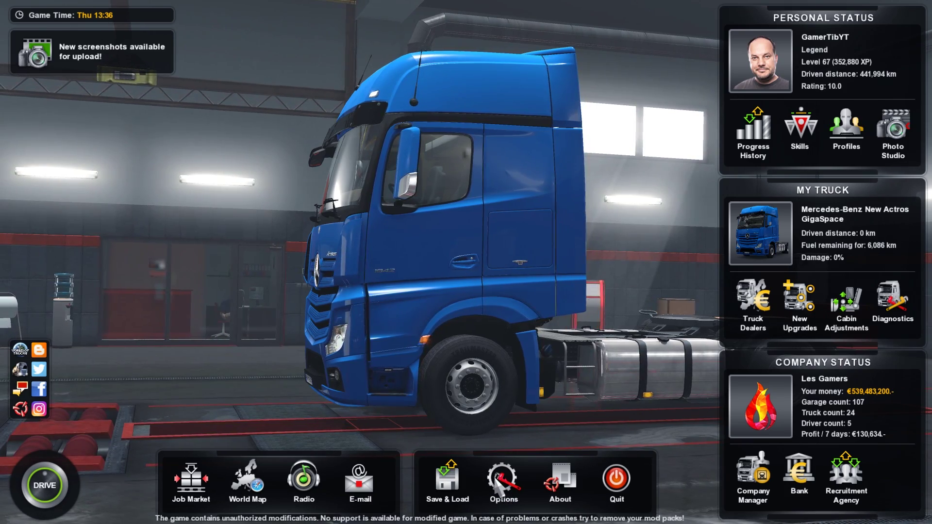
- Open the game's graphics options, switch Antialiasing (MLAA) on and back off, and close the options without applying changes
click(500, 484)
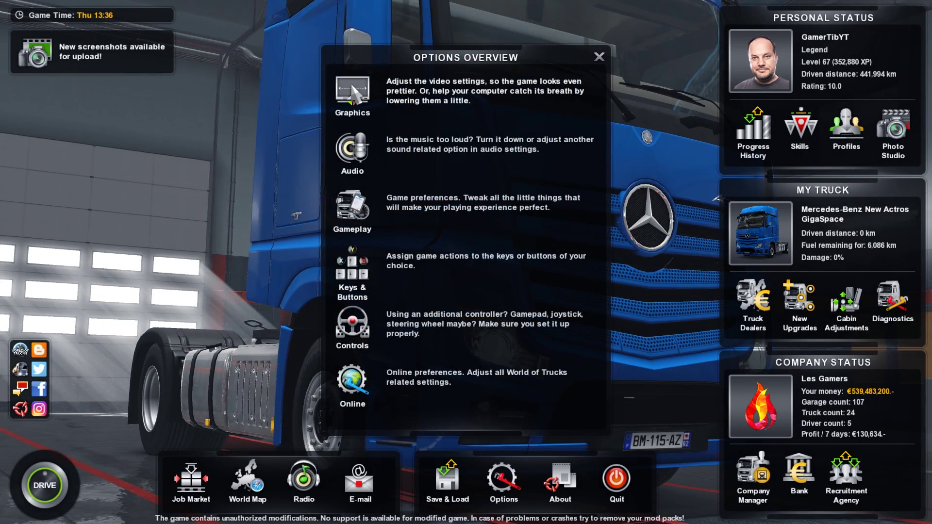
click(353, 89)
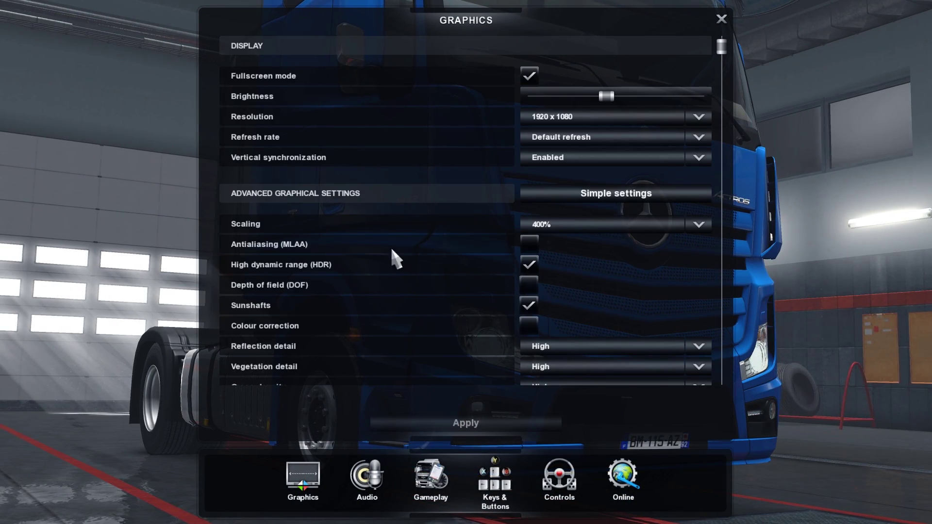
click(529, 245)
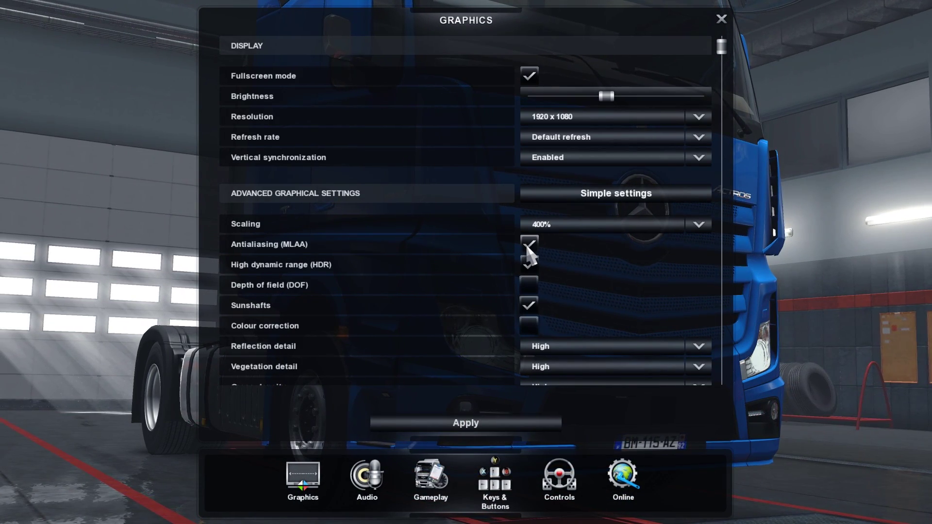
click(529, 245)
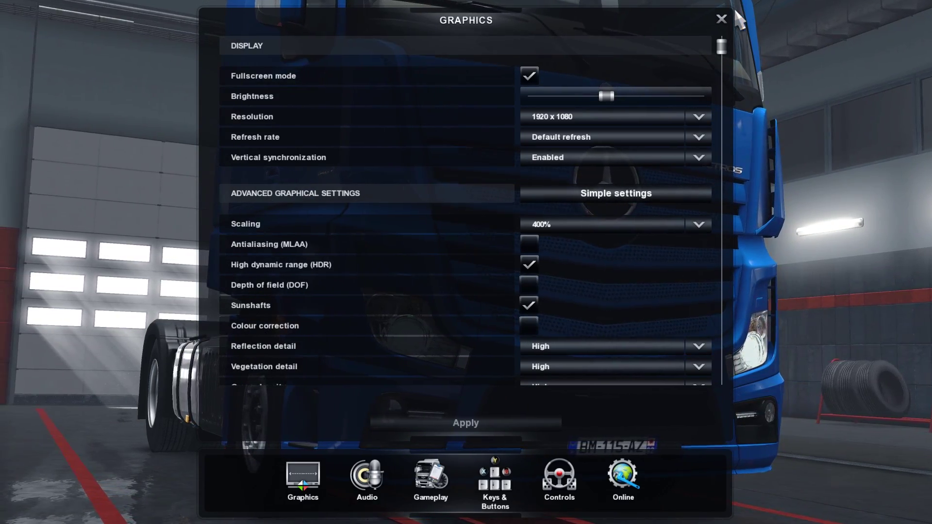
click(724, 17)
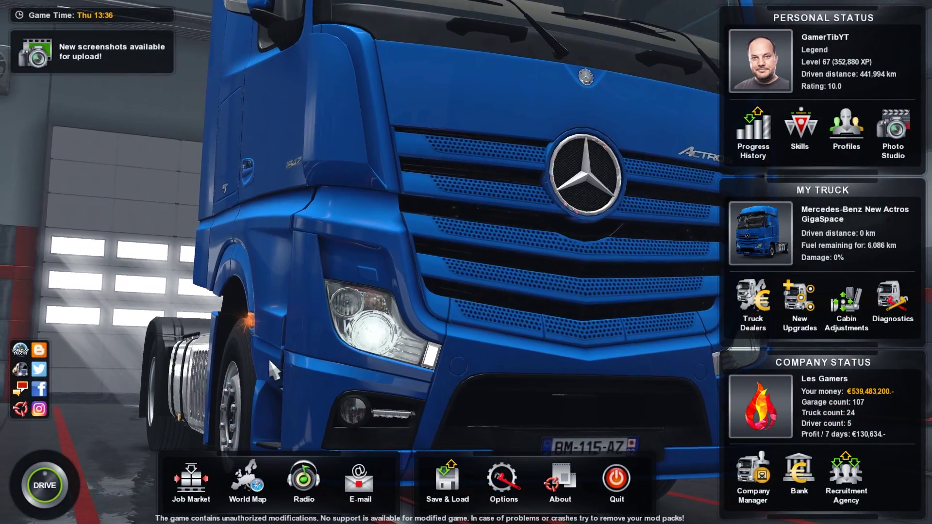